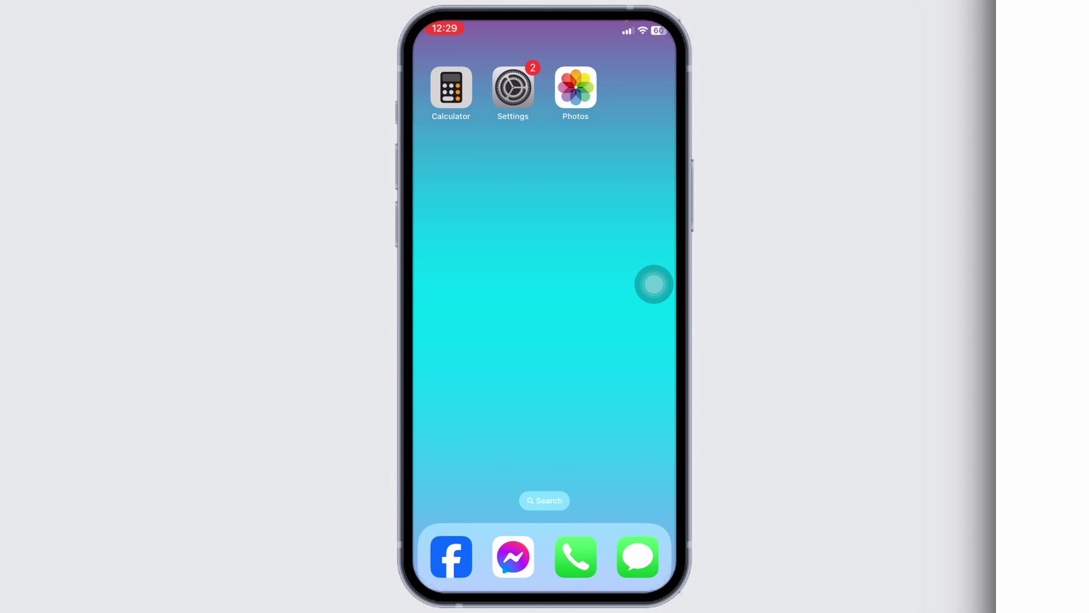
Step: Launch the Settings app from the iOS home screen
click(514, 88)
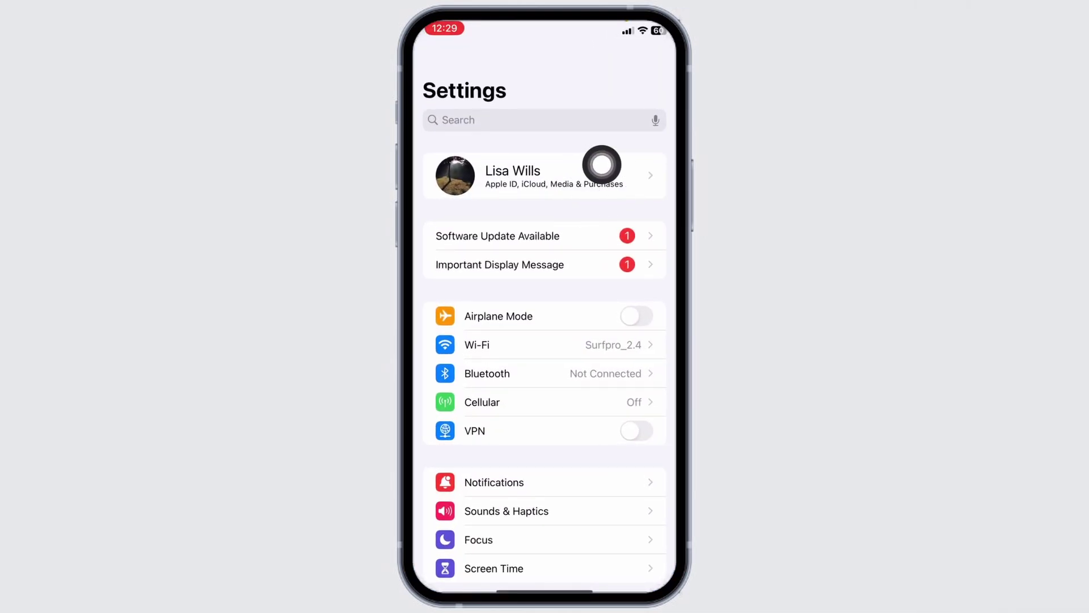
Step: Go from the Apple ID account page to Subscriptions, showing no active subscriptions
click(654, 171)
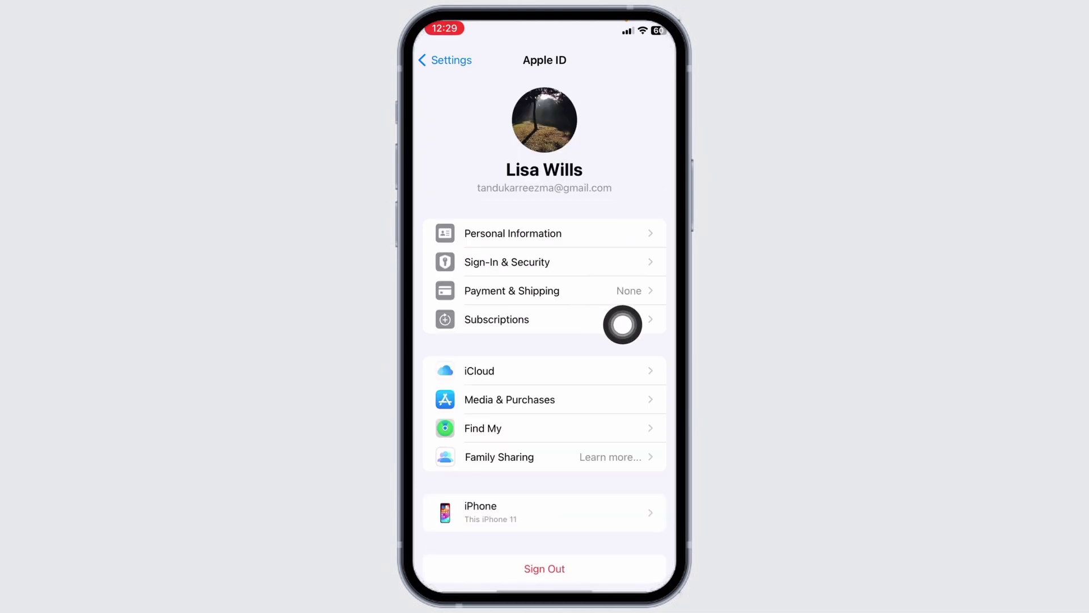
click(653, 325)
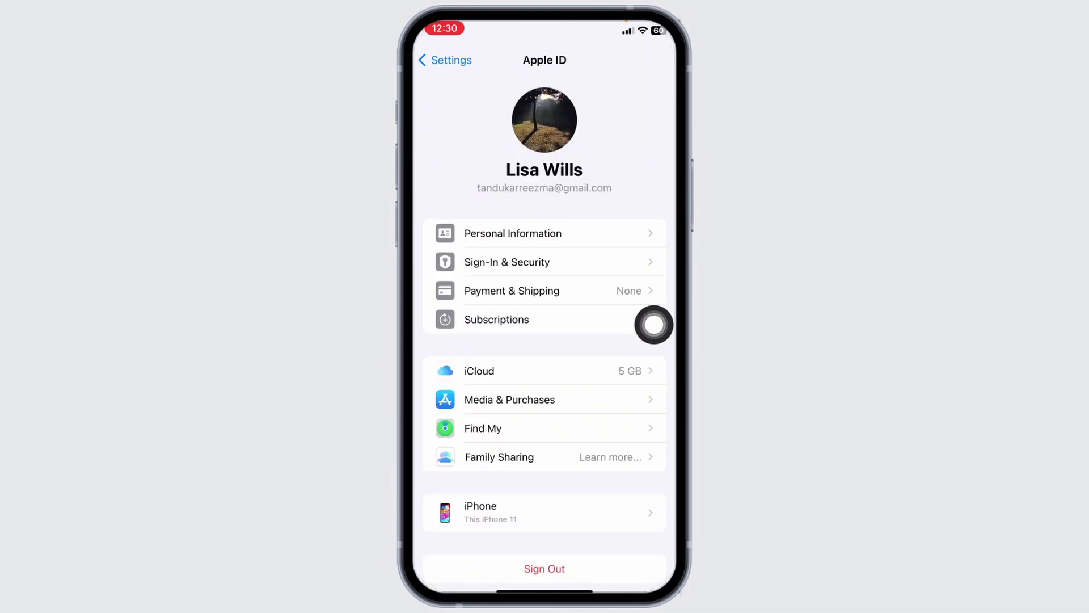
click(654, 324)
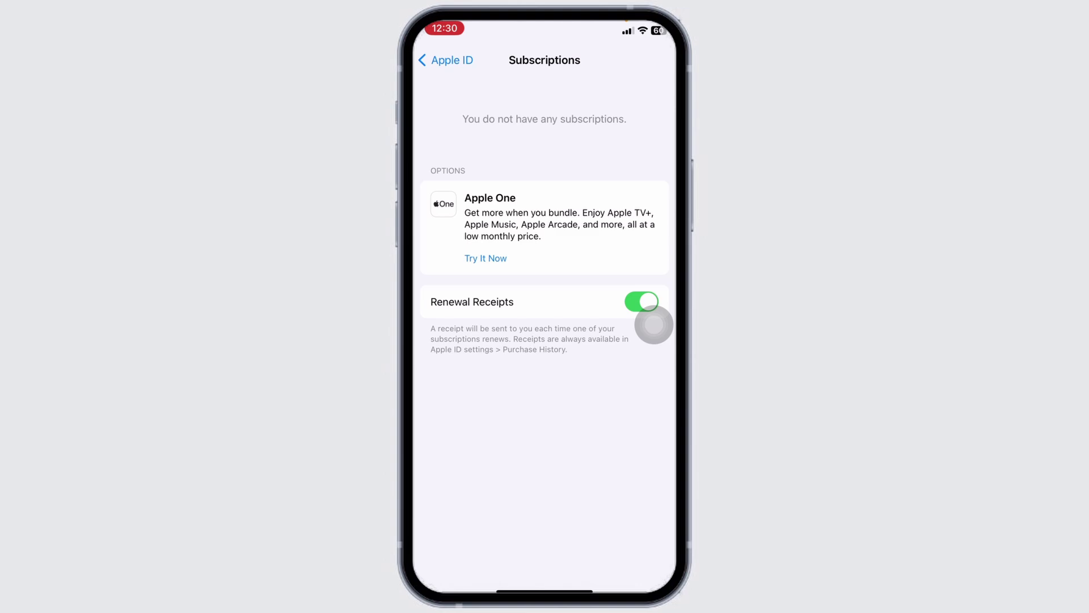